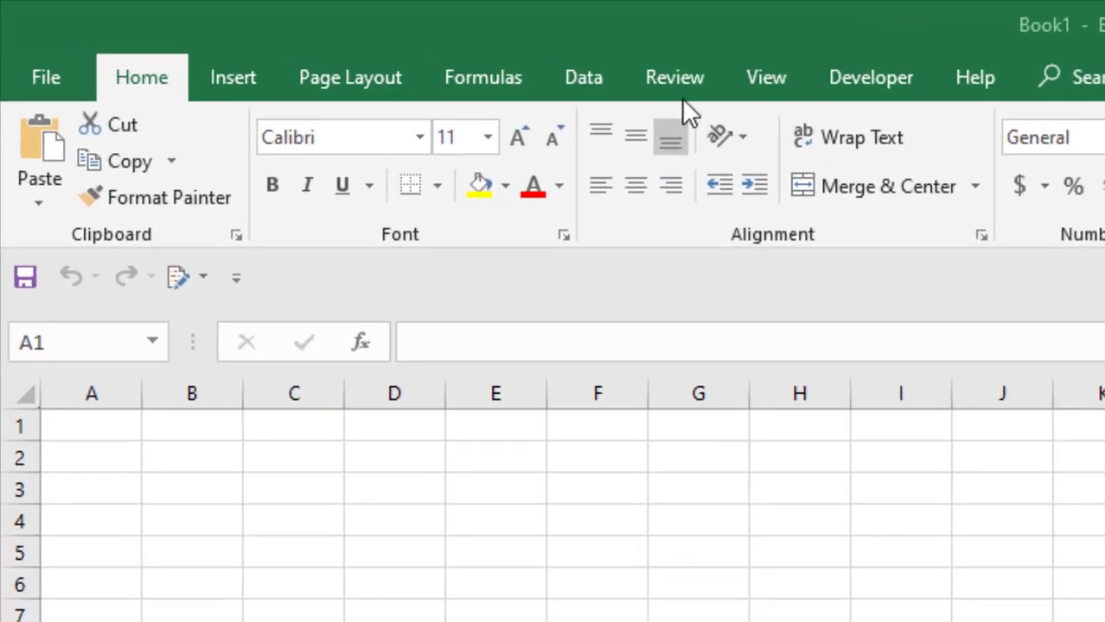
Protect Sheet1 with a password, entering it and confirming it
left_click(674, 79)
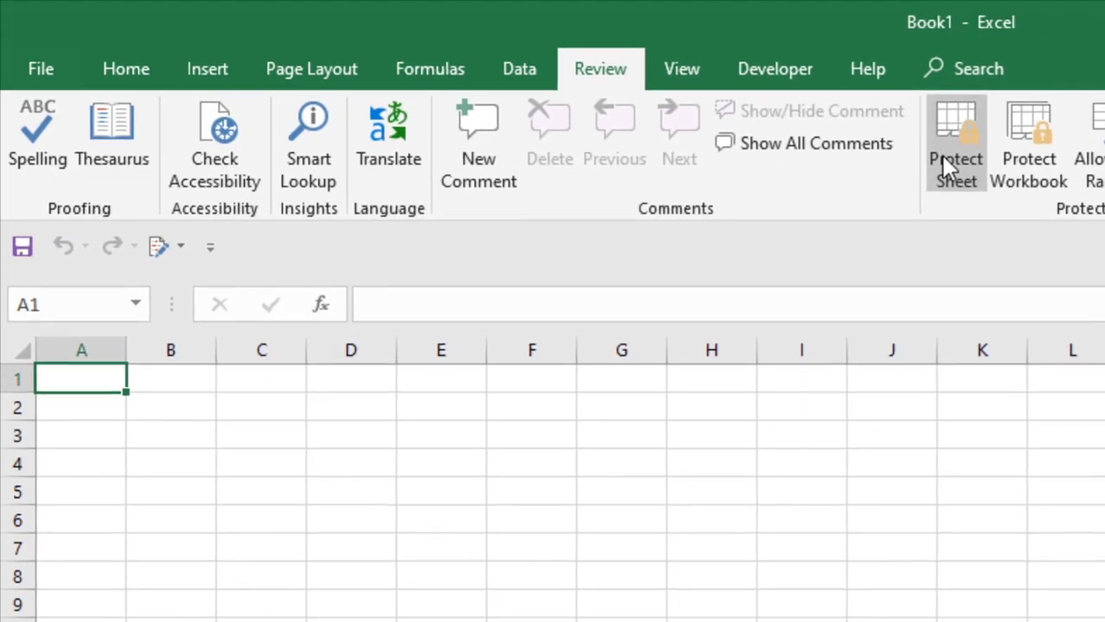
left_click(944, 166)
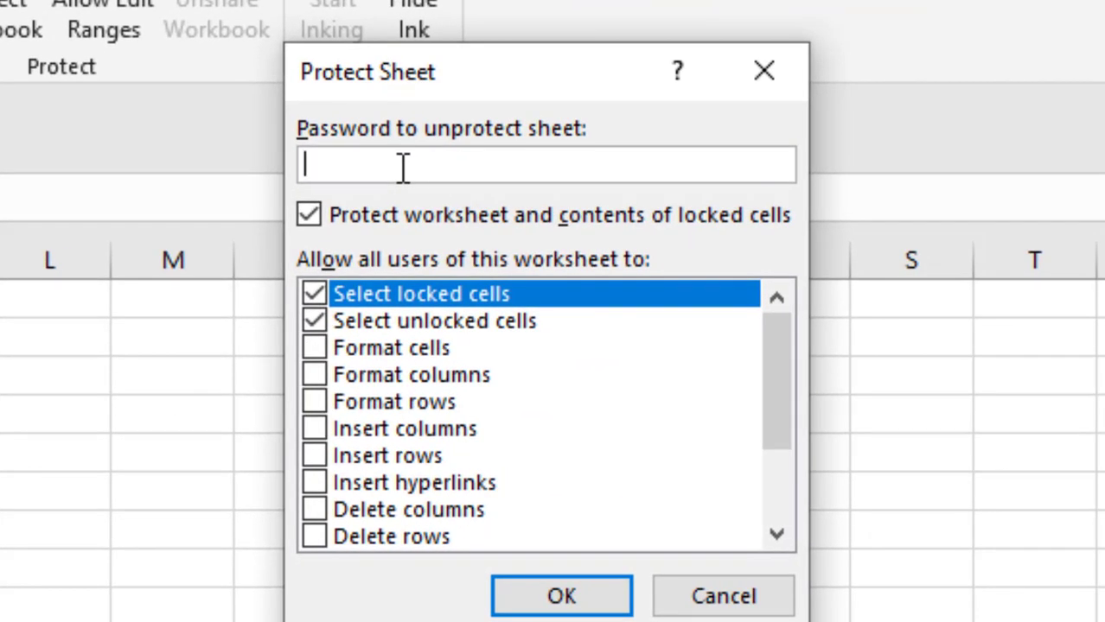
type("12345")
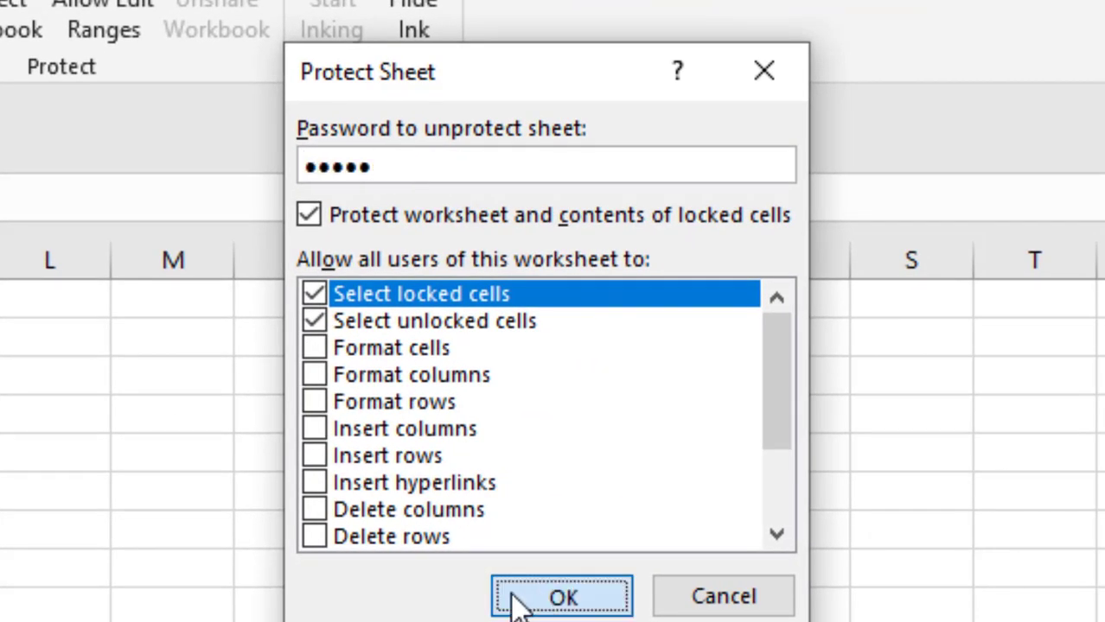
left_click(518, 596)
type("12345")
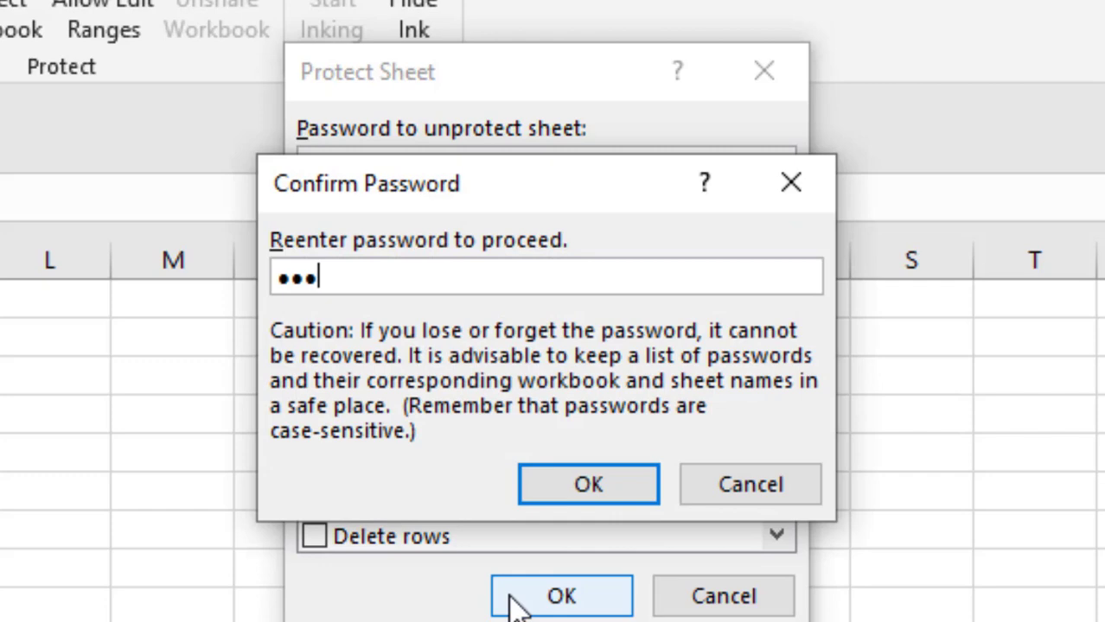
left_click(572, 481)
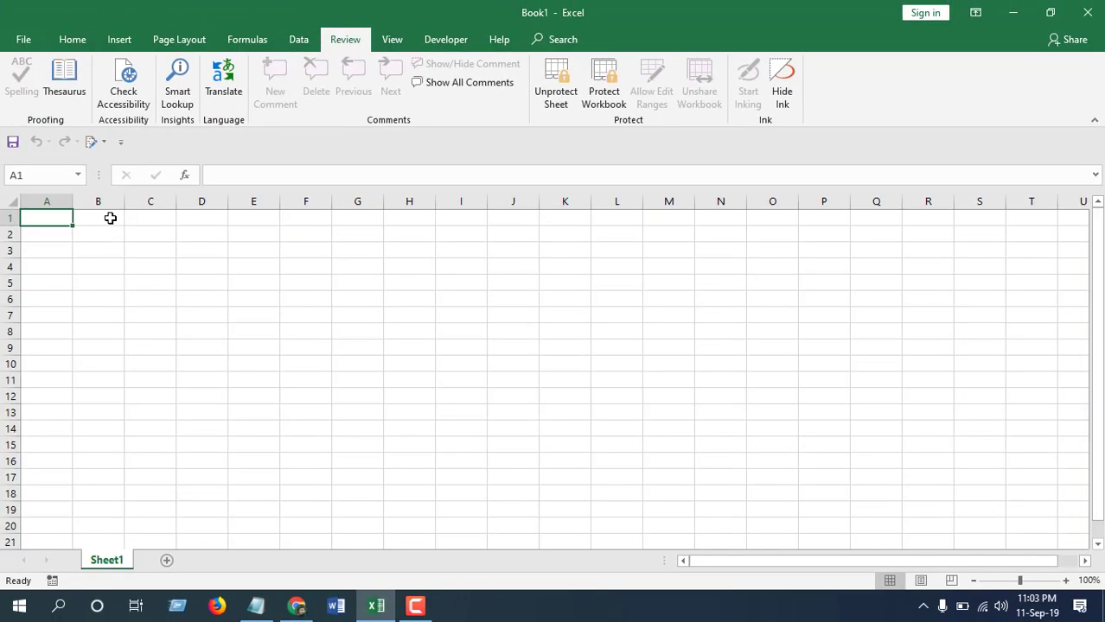
Try editing cells B1 and C2 and dismiss each protected-sheet warning
double_click(108, 217)
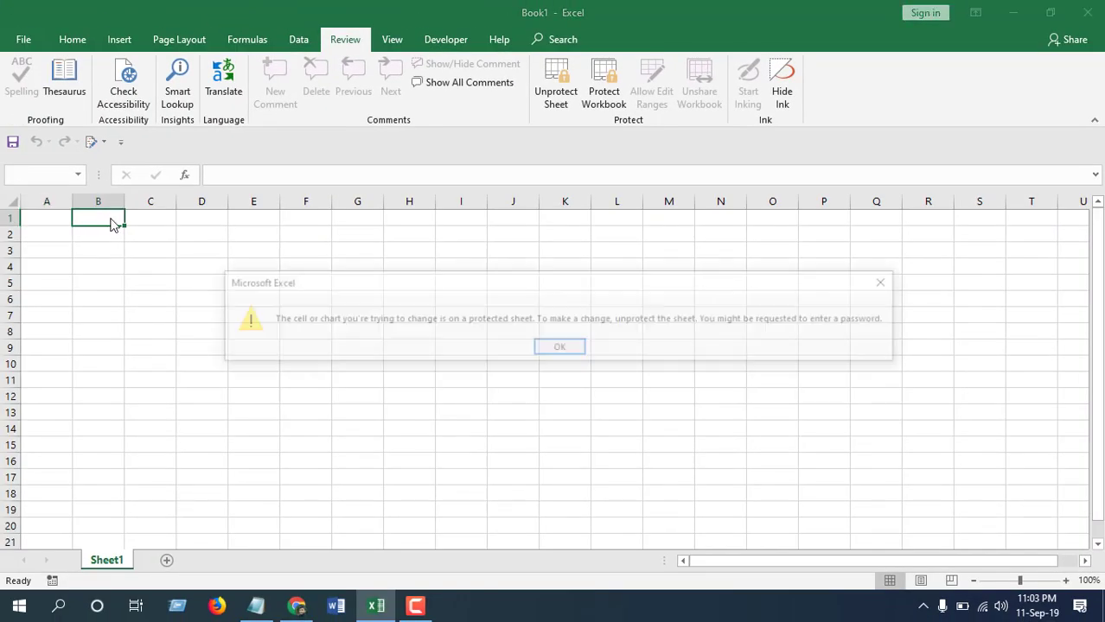
left_click(558, 346)
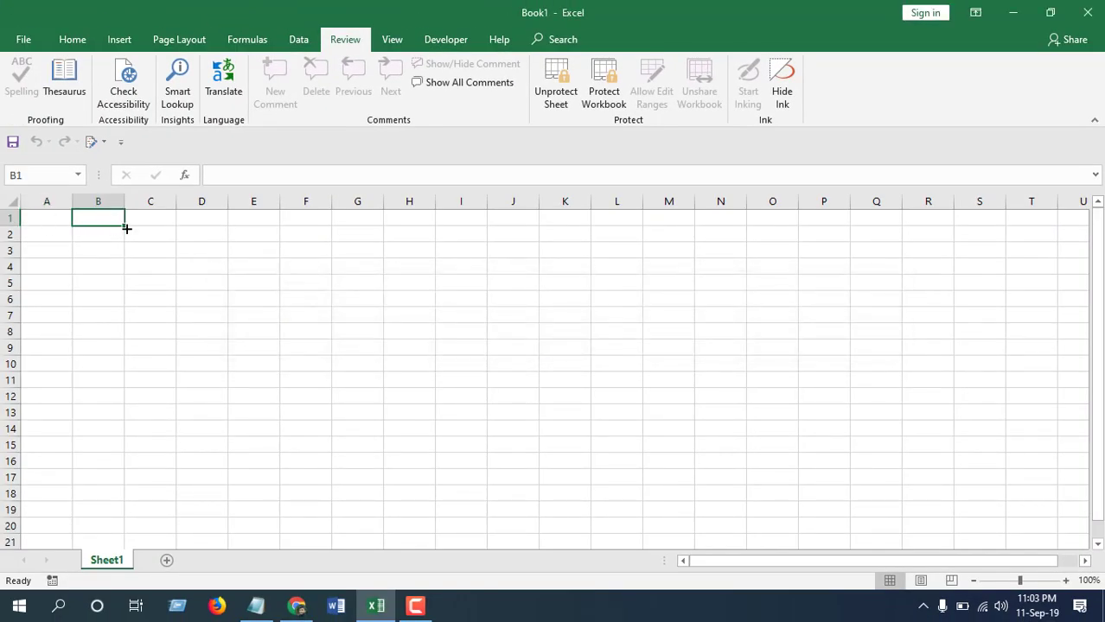
double_click(130, 231)
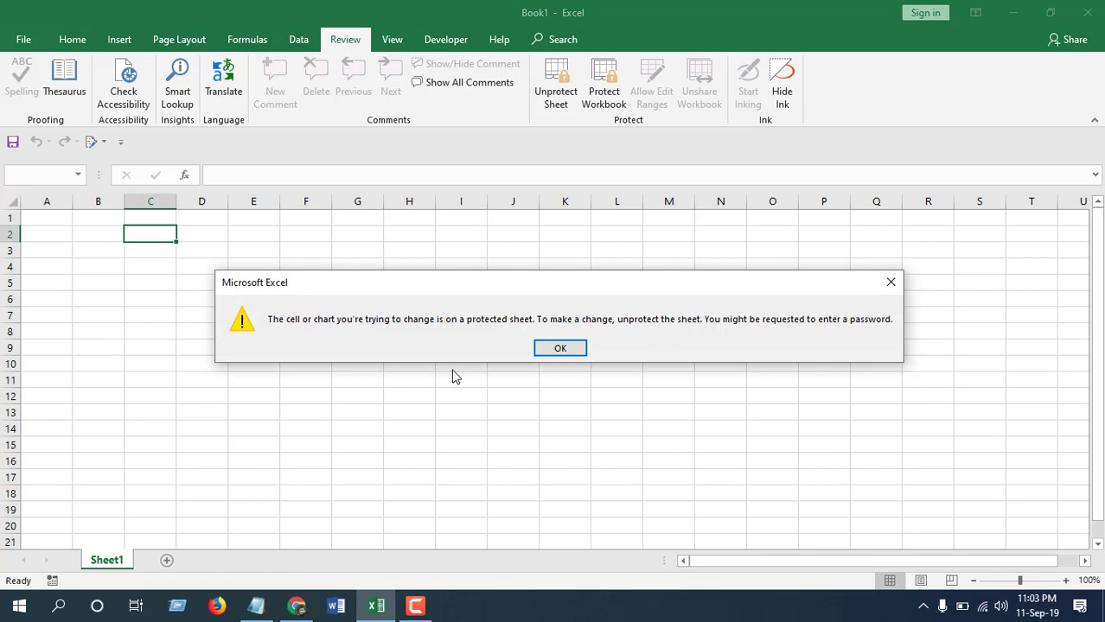
left_click(560, 346)
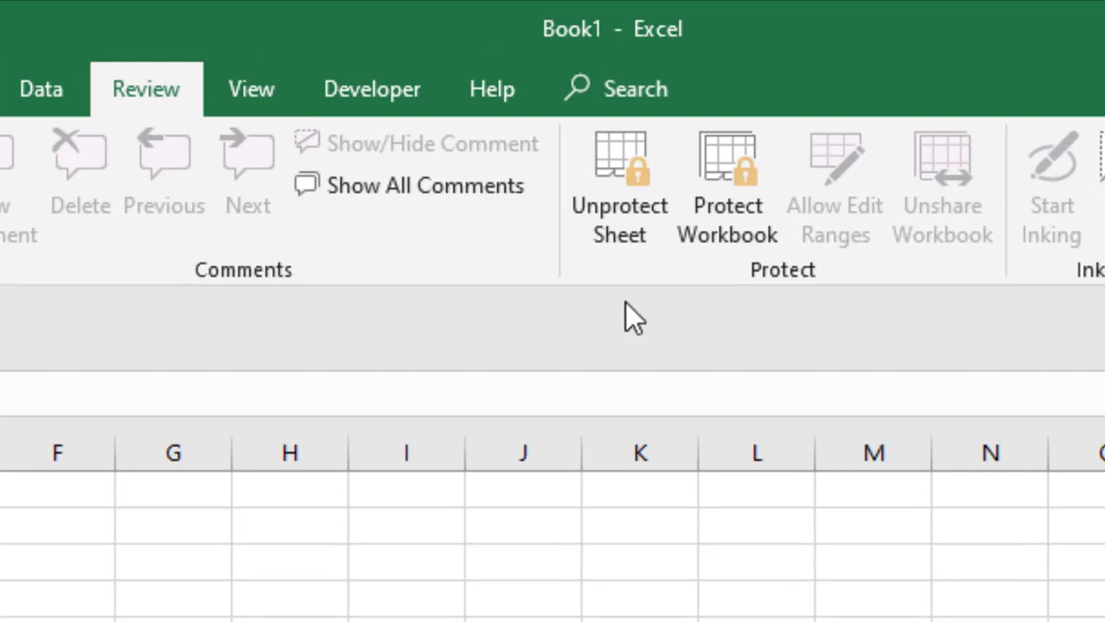
Unprotect Sheet1 by entering its password
left_click(624, 238)
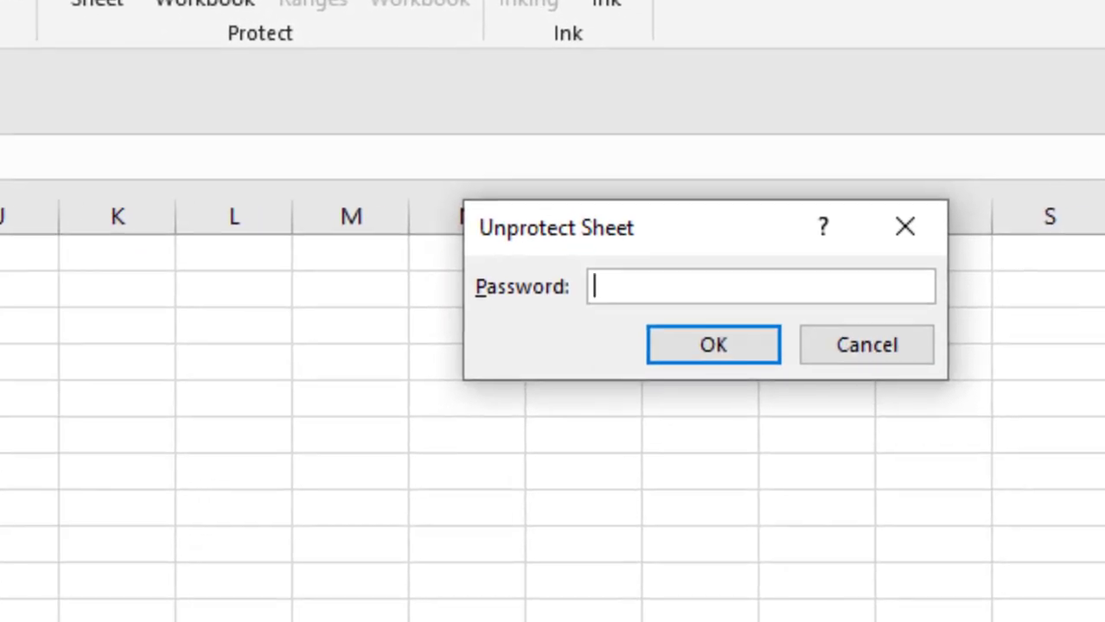
type("12345")
left_click(654, 351)
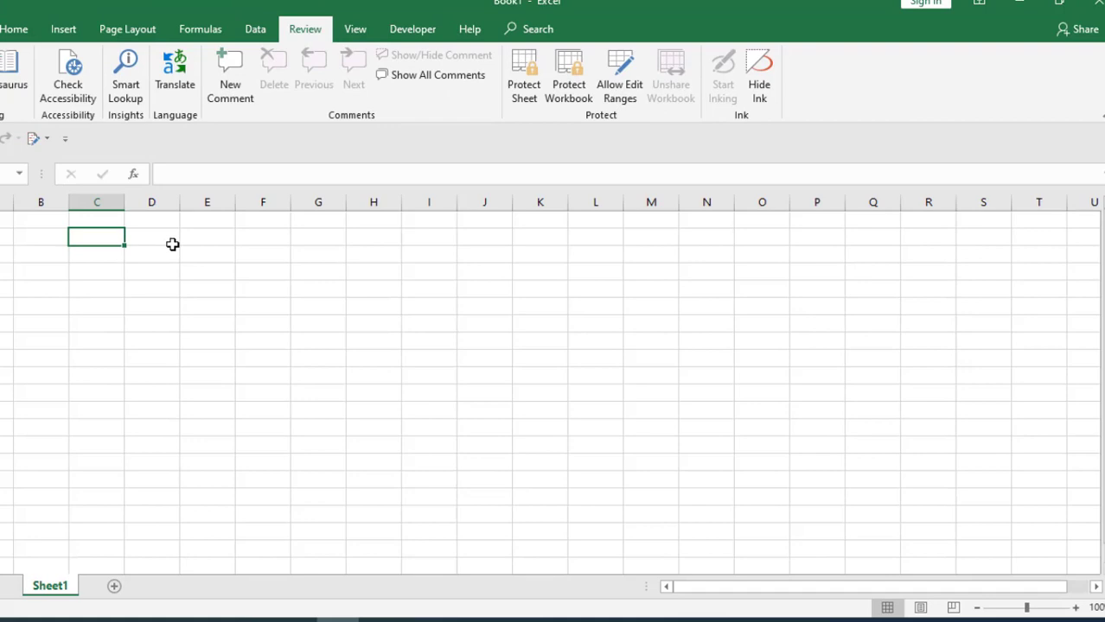
Test editing by typing 'ttt' in D2, erasing it, then selecting F2
left_click(223, 239)
type("ttt")
key("BackSpace")
key("BackSpace")
key("BackSpace")
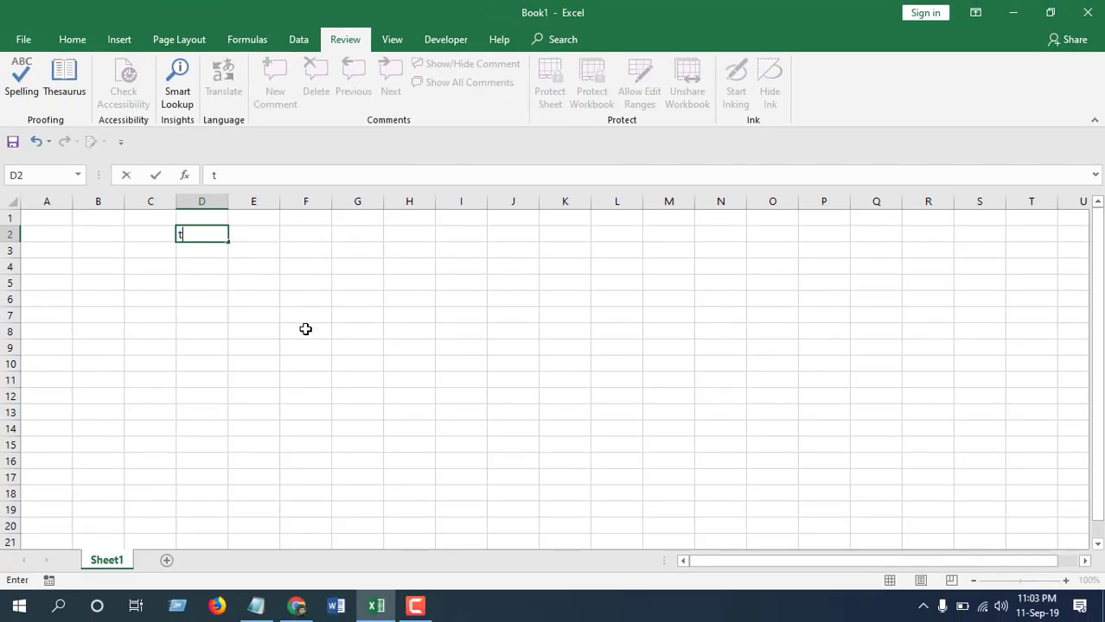
left_click(307, 231)
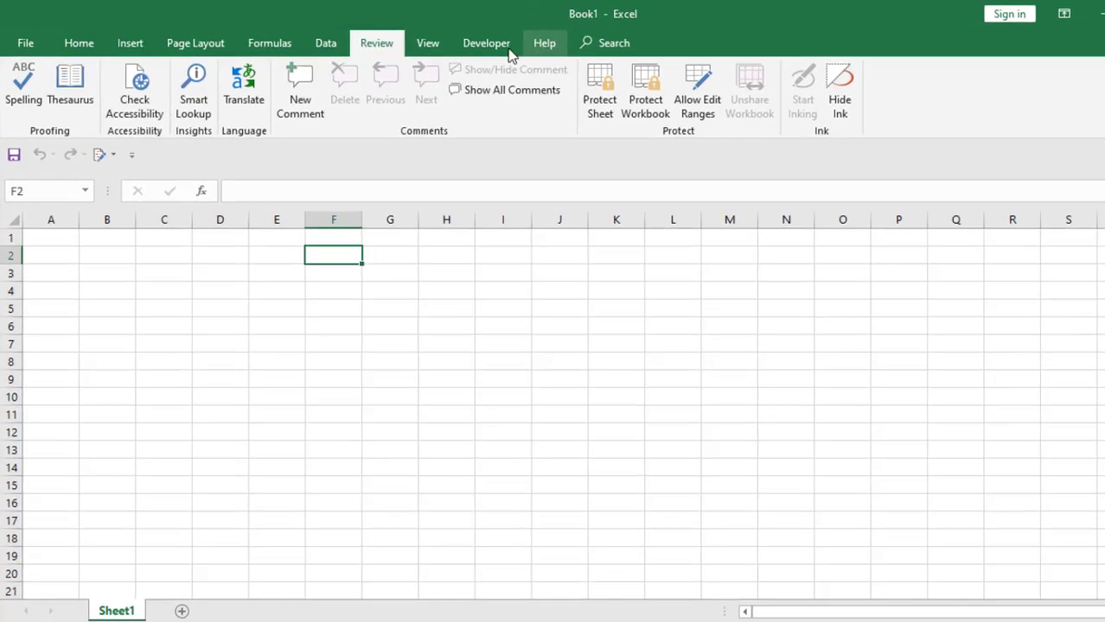
Paste the ToggleProtect macro into a new VBA module, then return to the worksheet
left_click(445, 39)
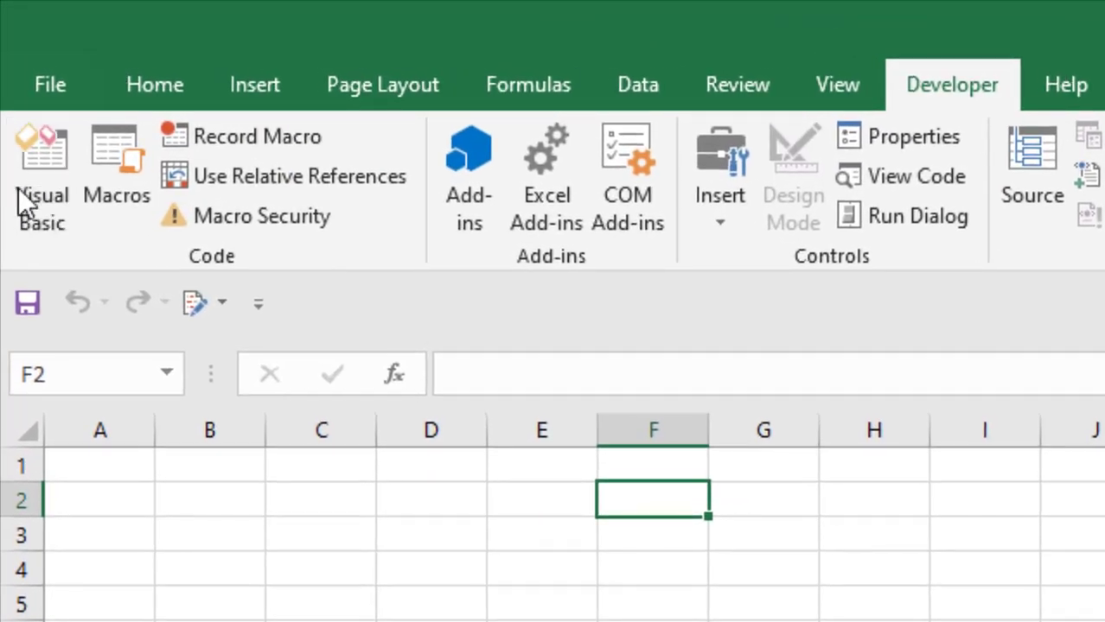
left_click(24, 190)
left_click(226, 62)
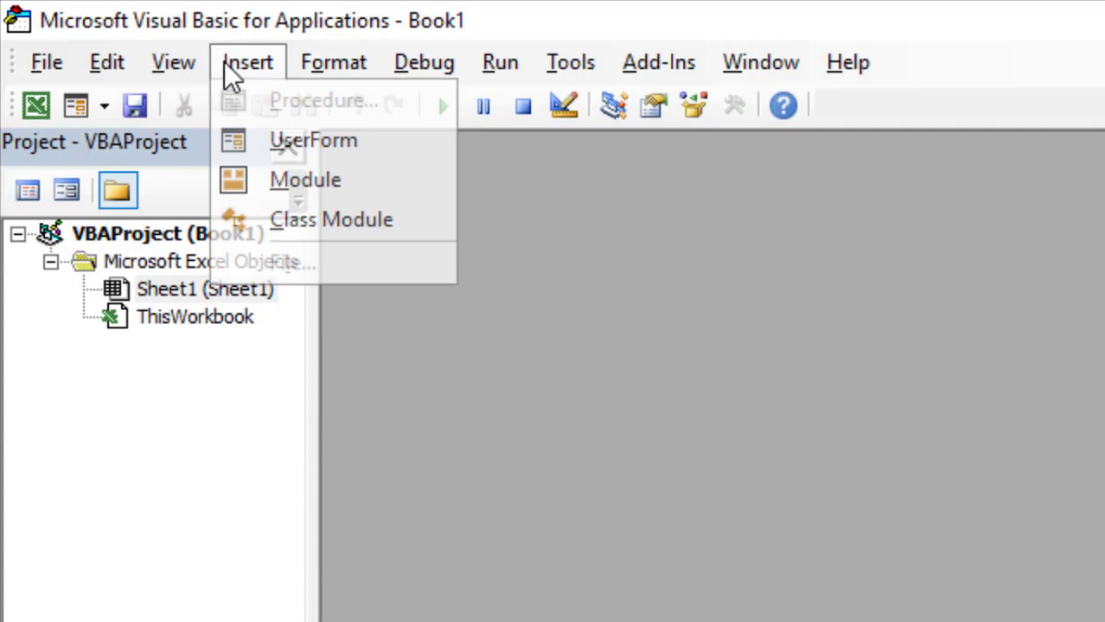
left_click(365, 179)
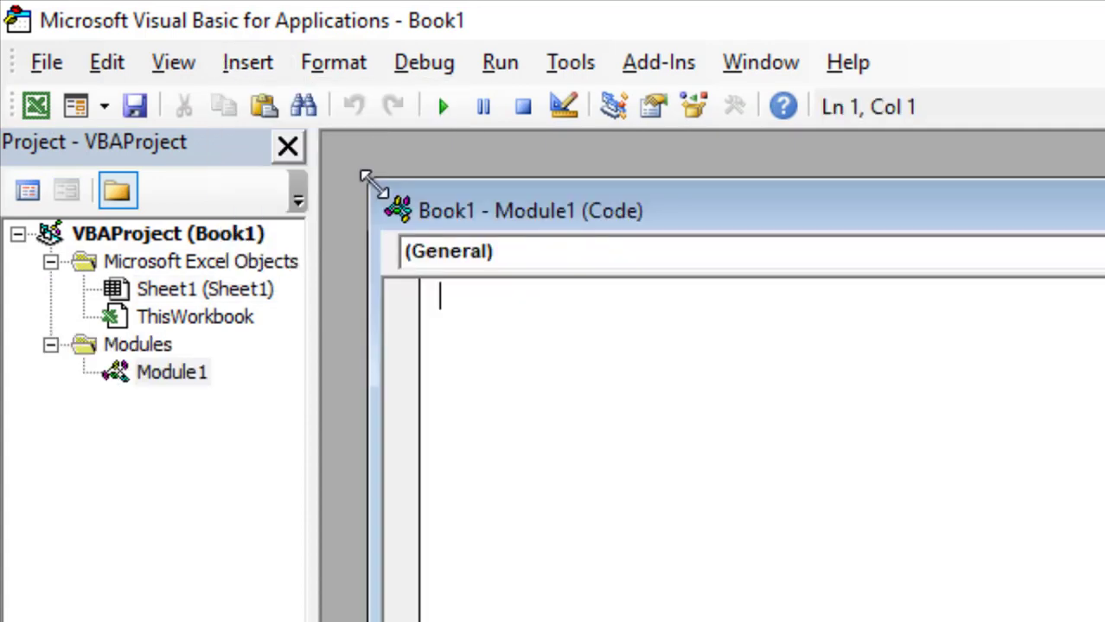
type("Sub ToggleProtect() If ActiveSheet.ProtectContents Then ActiveSheet.Unprotect \"12345\" Else ActiveSheet.Protect \"12345\" End If End Sub")
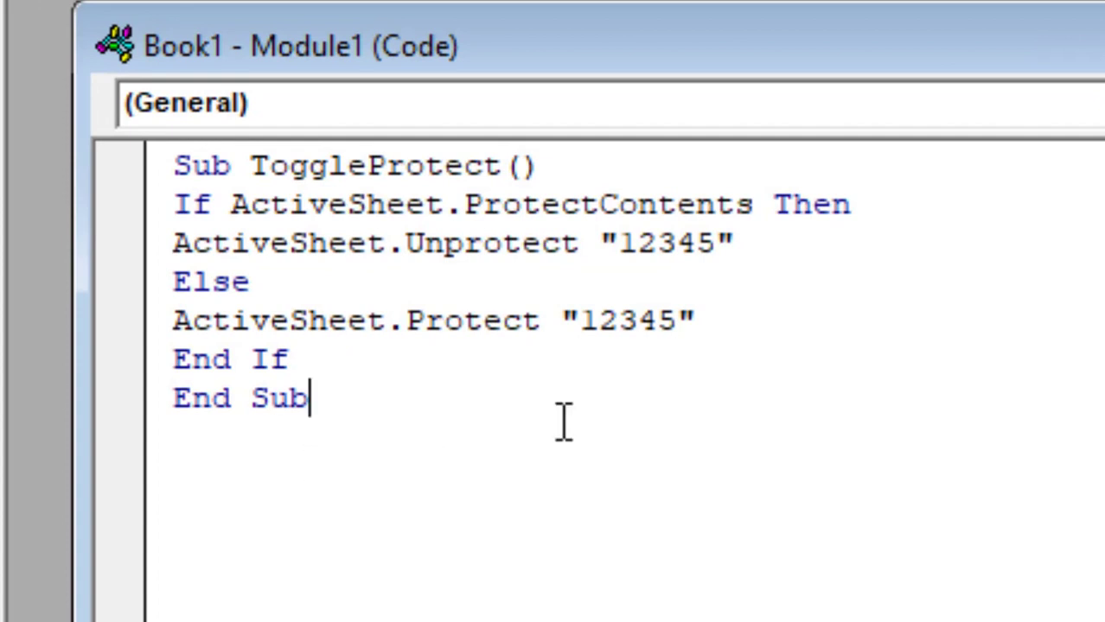
left_click_drag(624, 244, 715, 249)
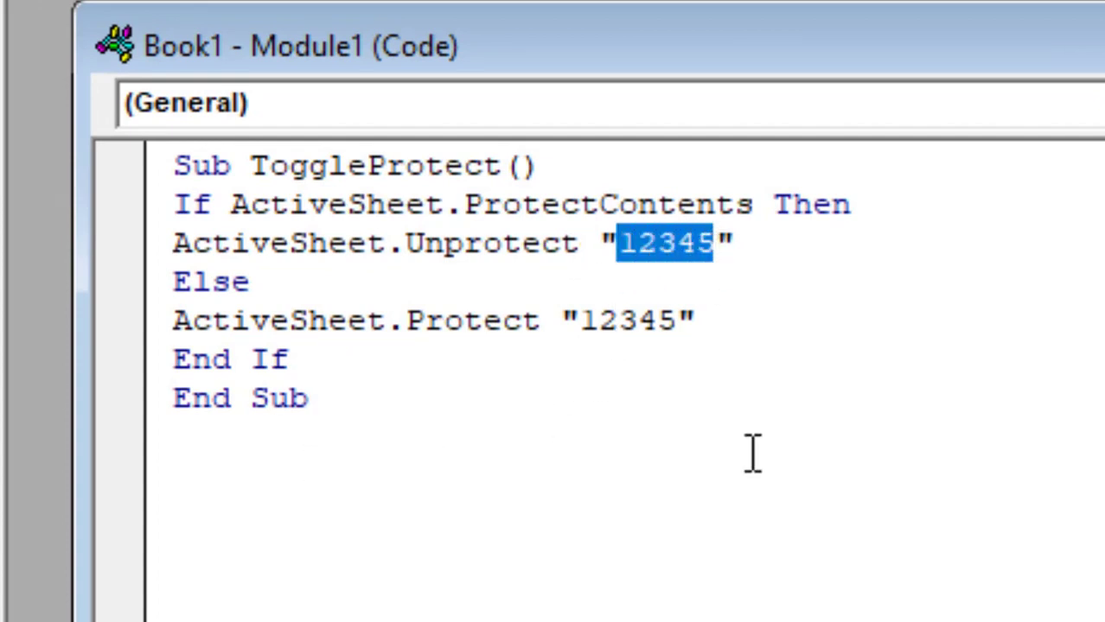
key("alt+F11")
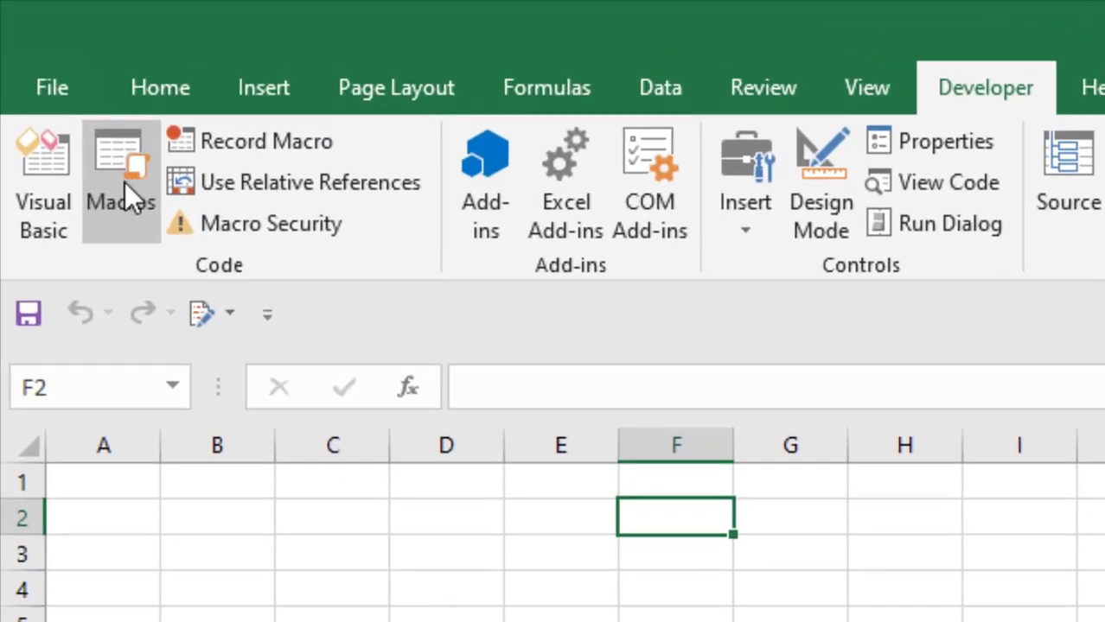
Give ToggleProtect the Ctrl+Shift+O shortcut in Macro Options and close the Macro dialog
left_click(115, 158)
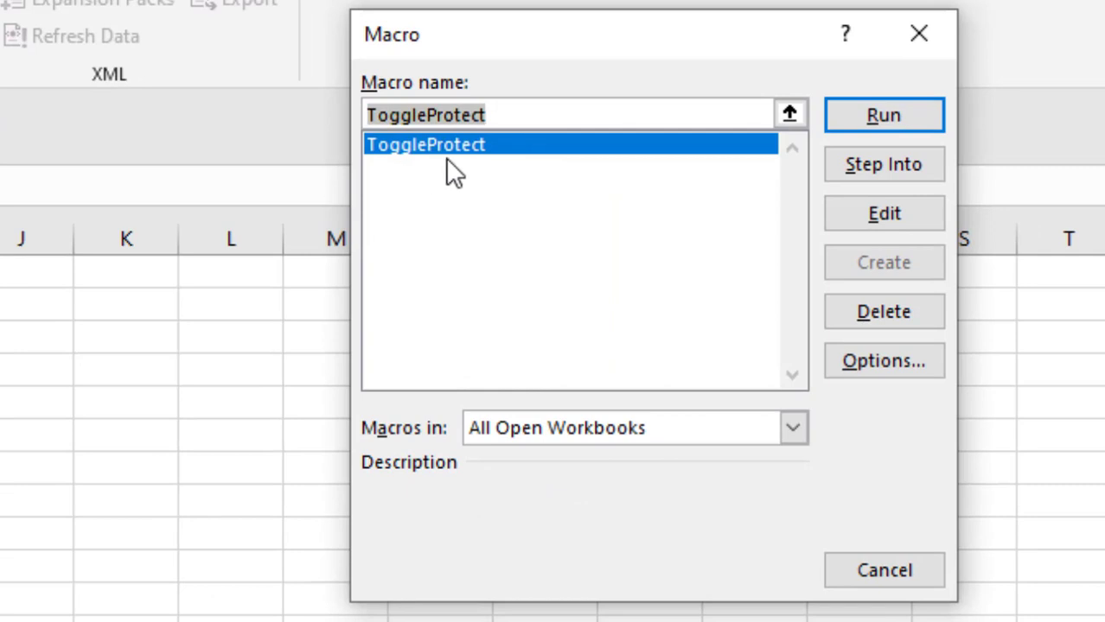
left_click(910, 368)
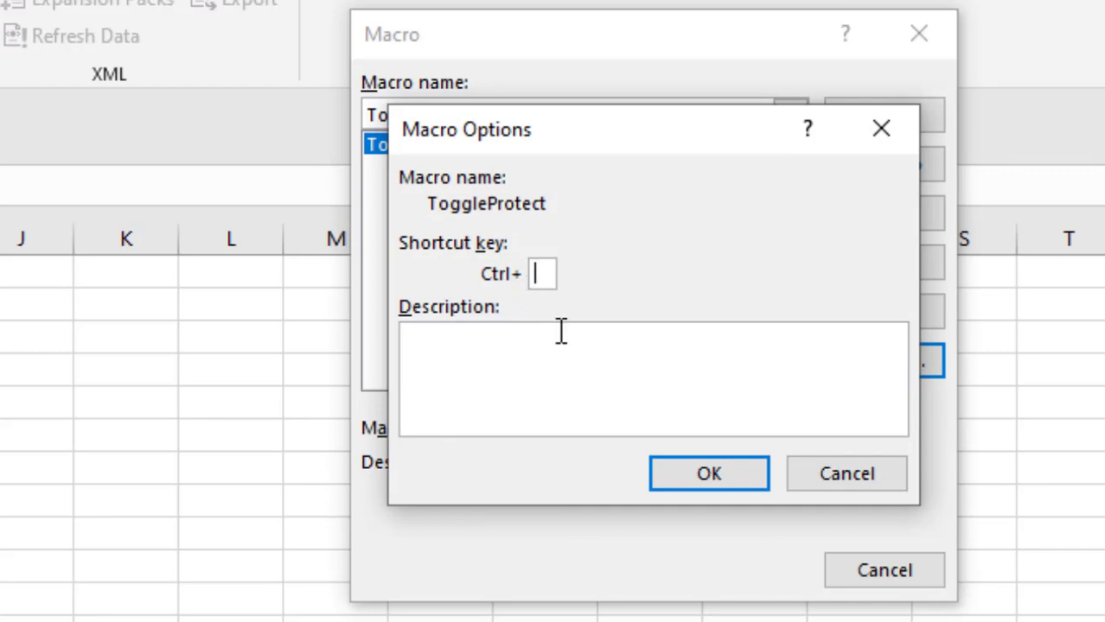
type("O")
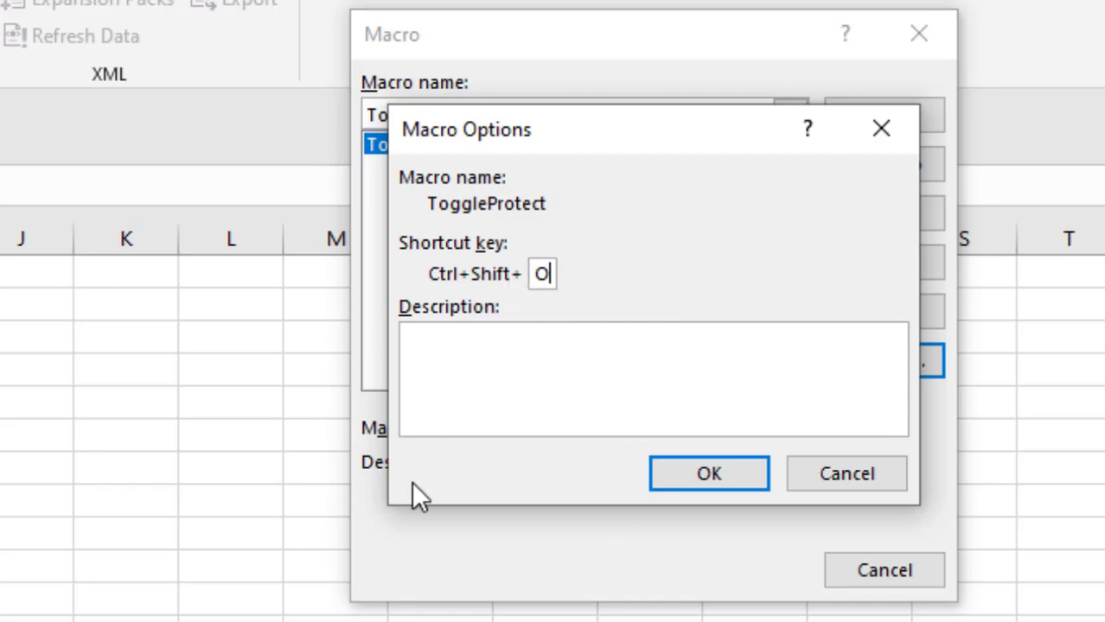
left_click(751, 484)
left_click(934, 47)
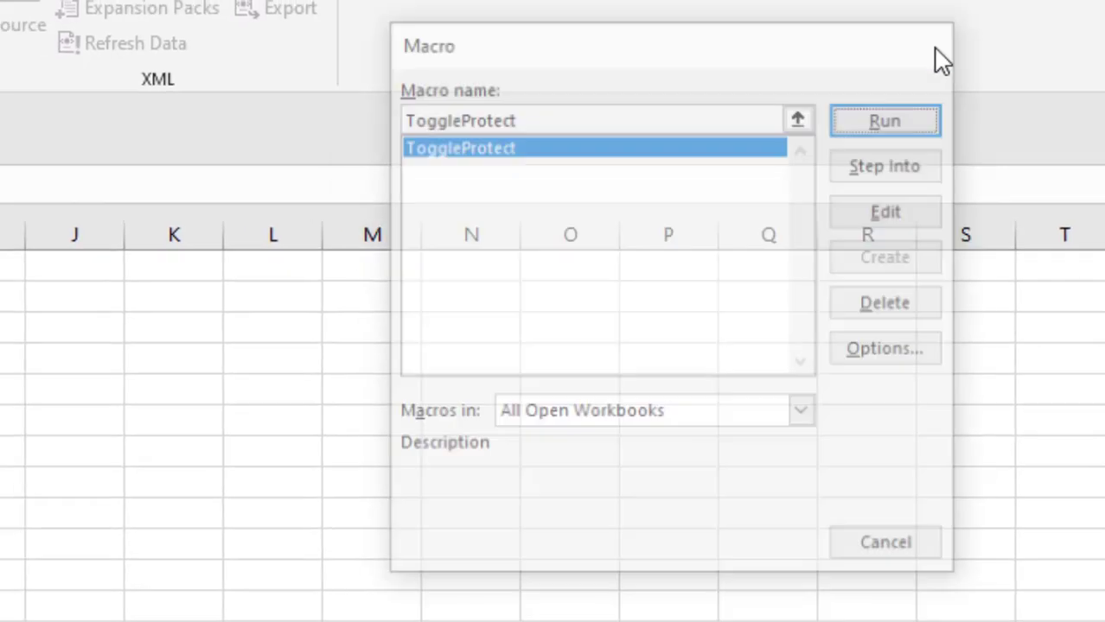
left_click(91, 223)
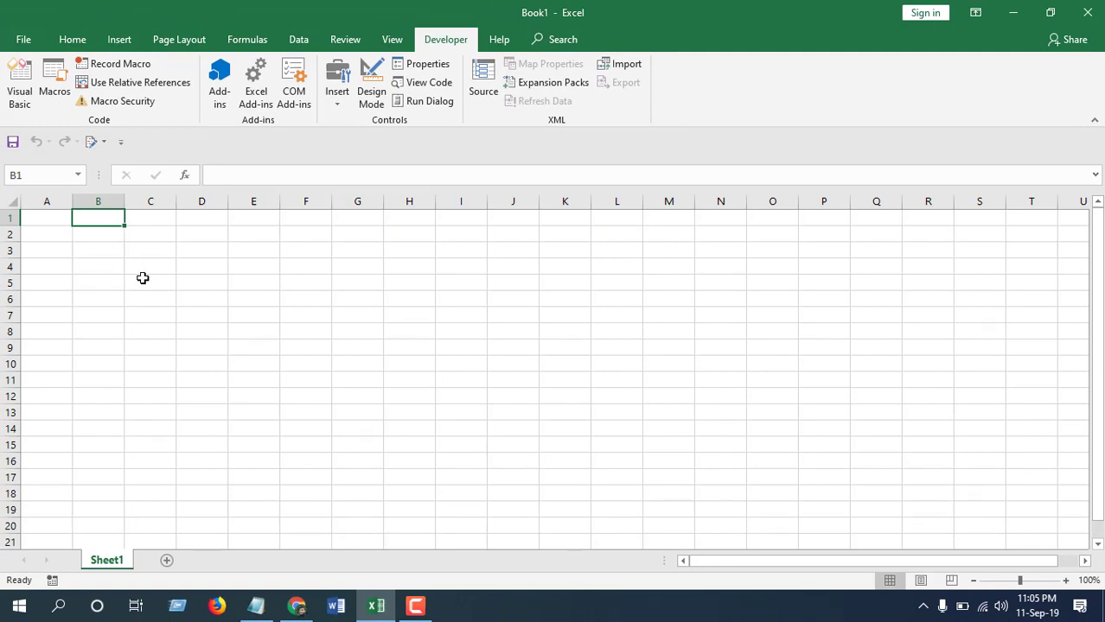
Enter 'nbnhbkj' in B1, run ToggleProtect to lock the sheet, and confirm D2 refuses edits
type("nbnhbkj")
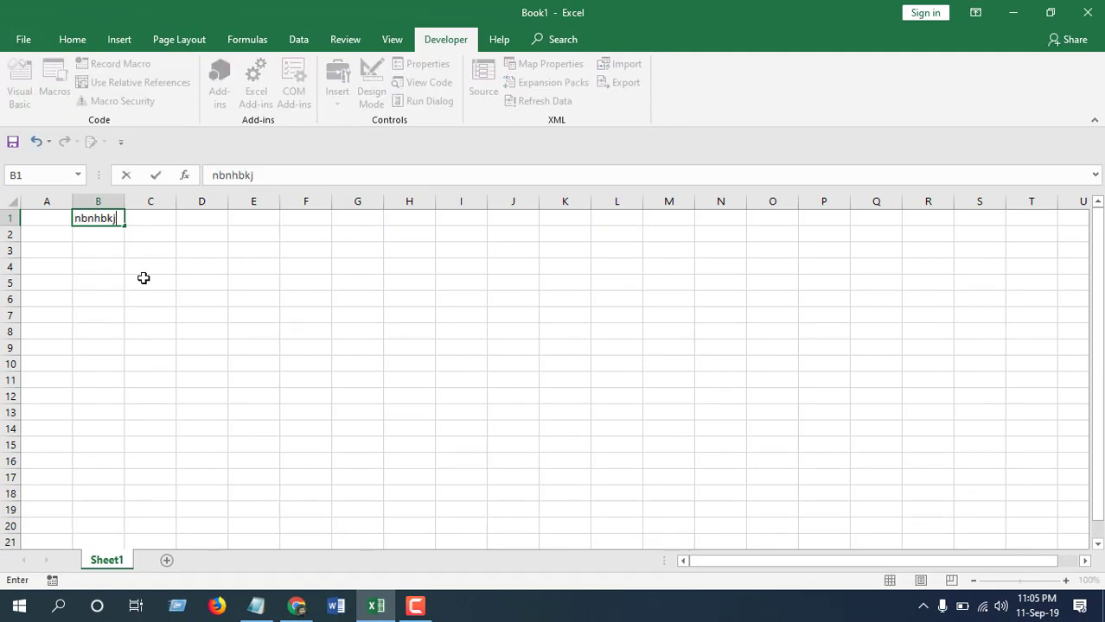
left_click(218, 232)
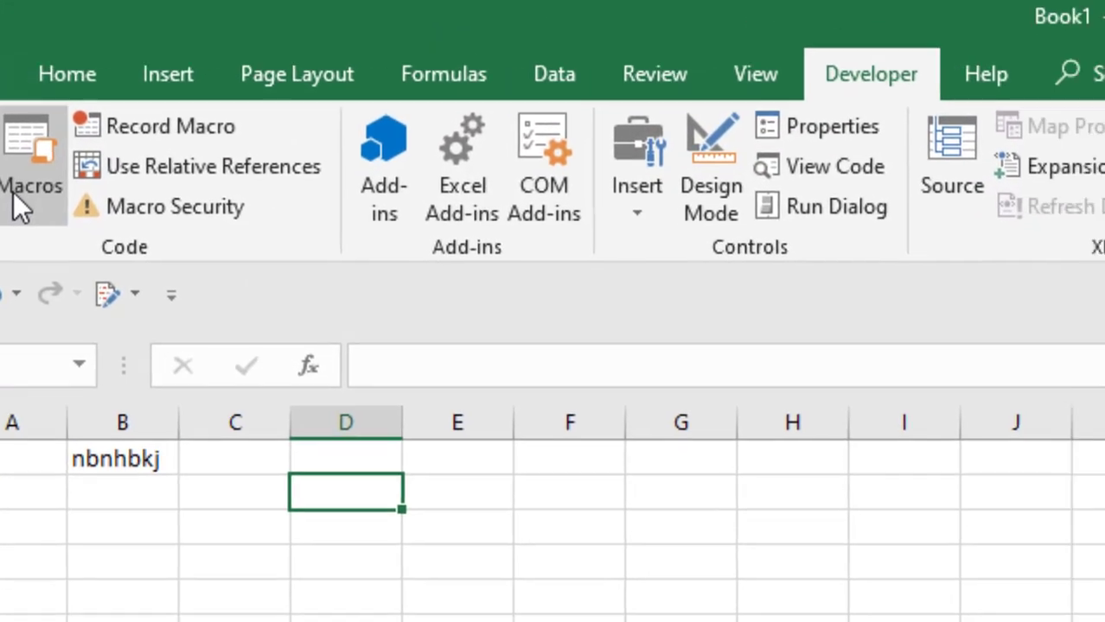
left_click(54, 88)
left_click(990, 174)
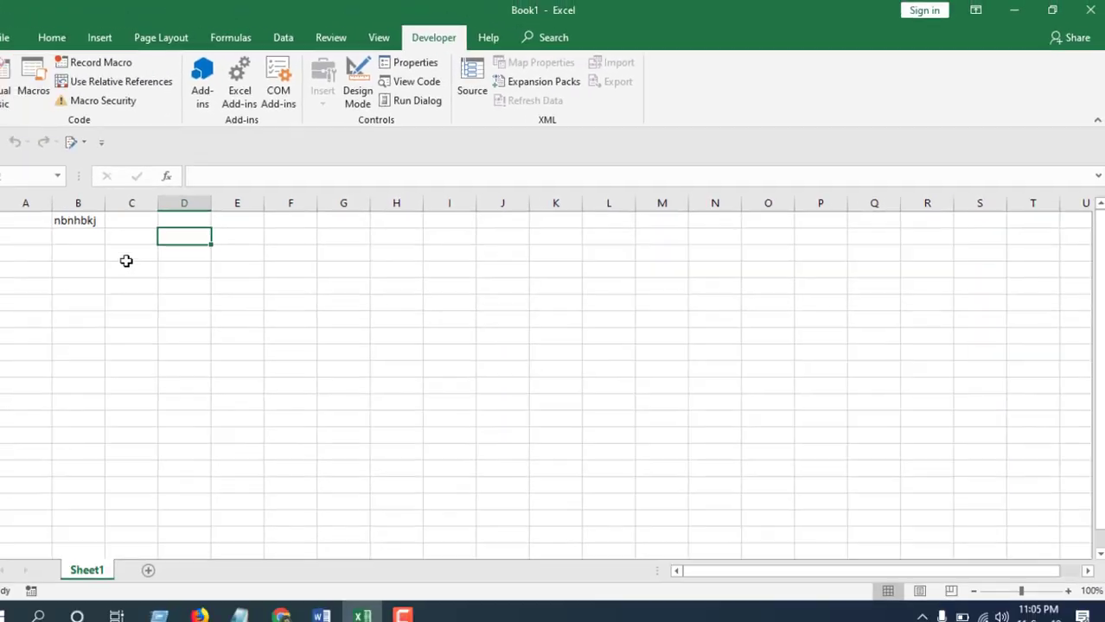
double_click(260, 243)
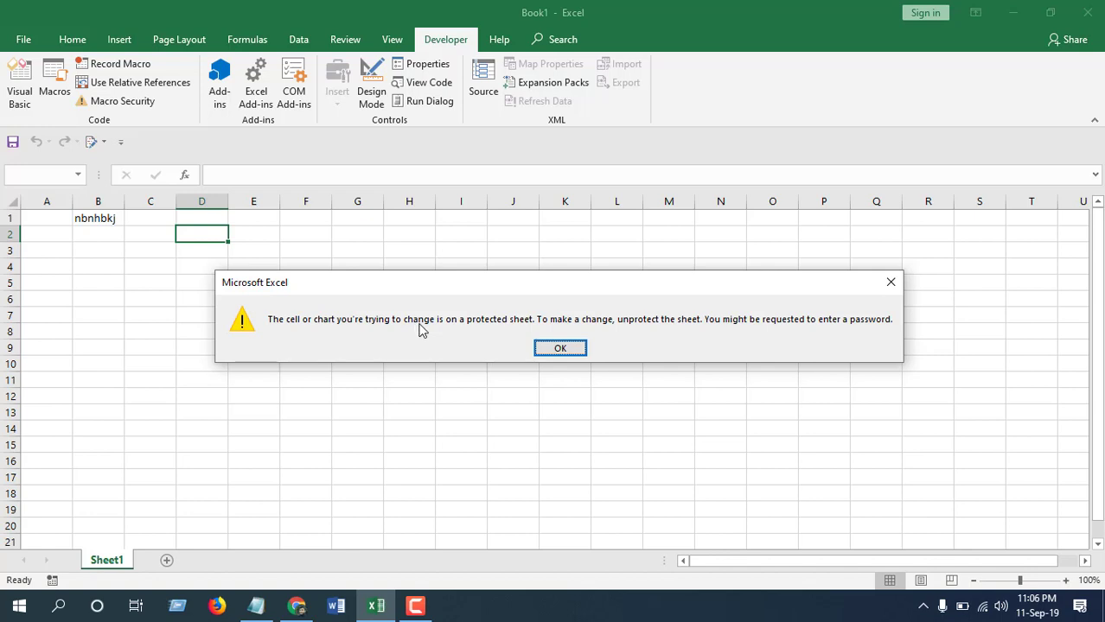
left_click(574, 347)
Run ToggleProtect again to unlock the sheet and enter '56y6y' in D2
left_click(54, 87)
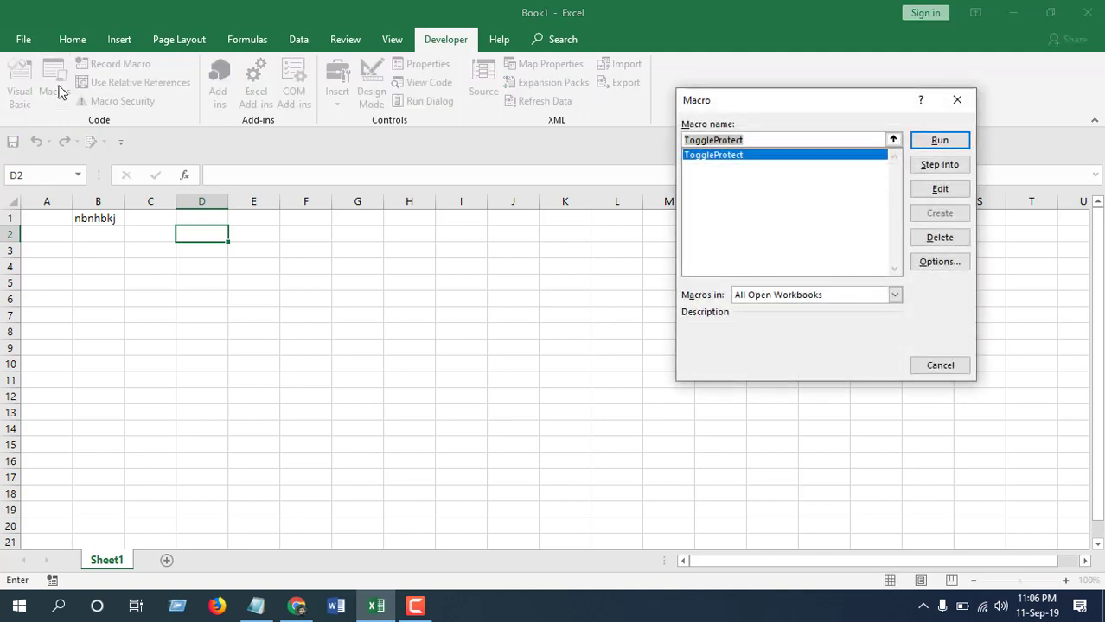
left_click(951, 143)
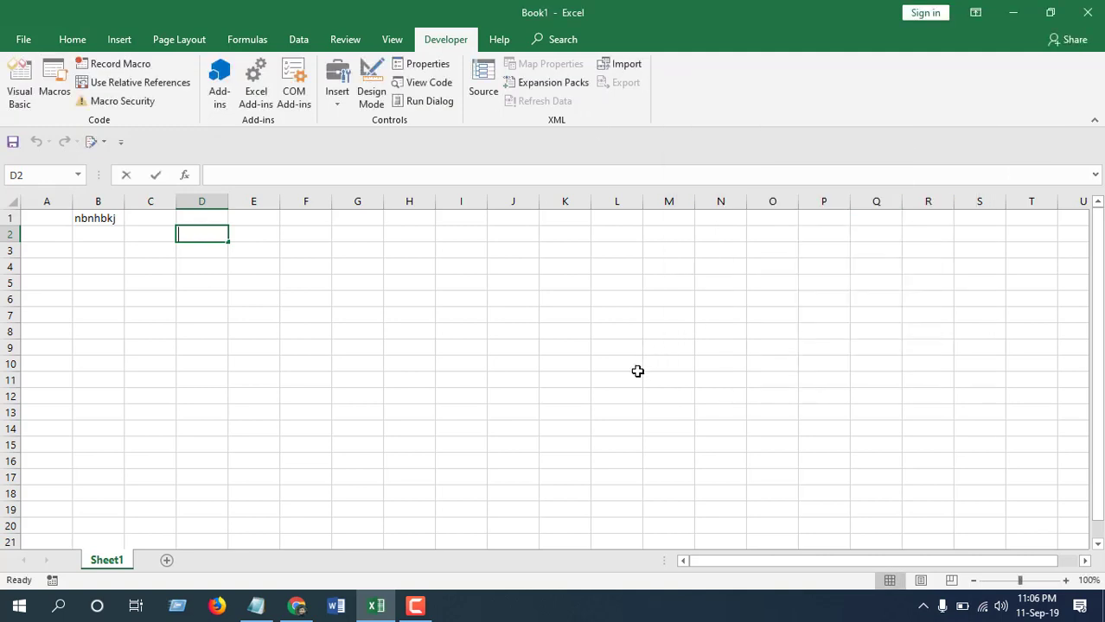
type("56y6y")
left_click(354, 285)
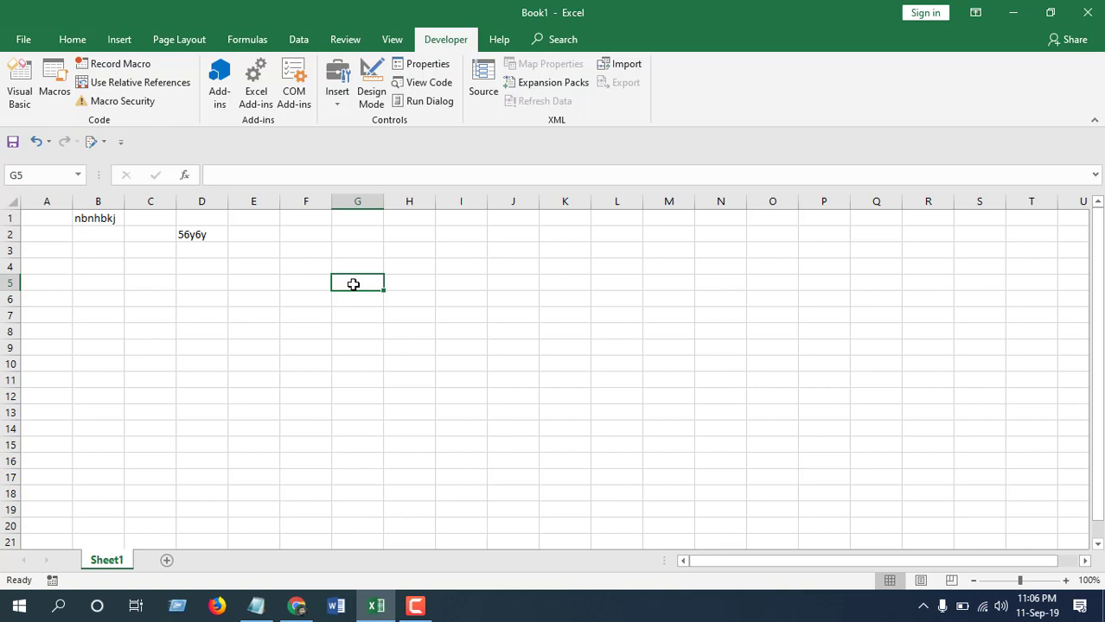
Lock the sheet with Ctrl+Shift+O, confirm G5 is blocked, unlock it, and type 'nvfjnfv' in G5
key("ctrl+shift+o")
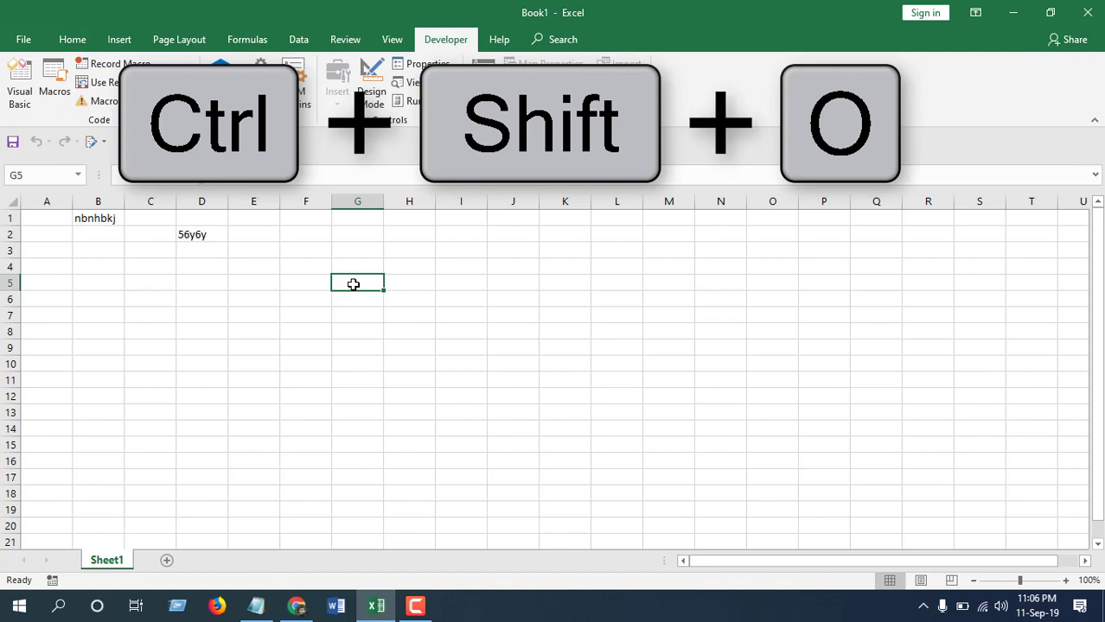
key("Delete")
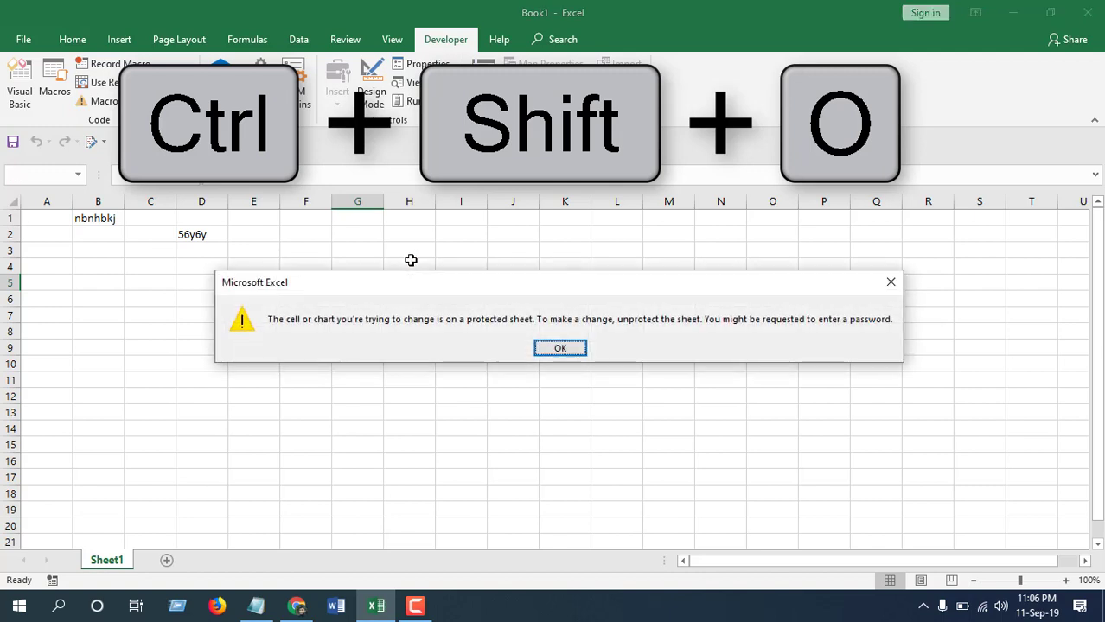
left_click(564, 347)
key("ctrl+shift+o")
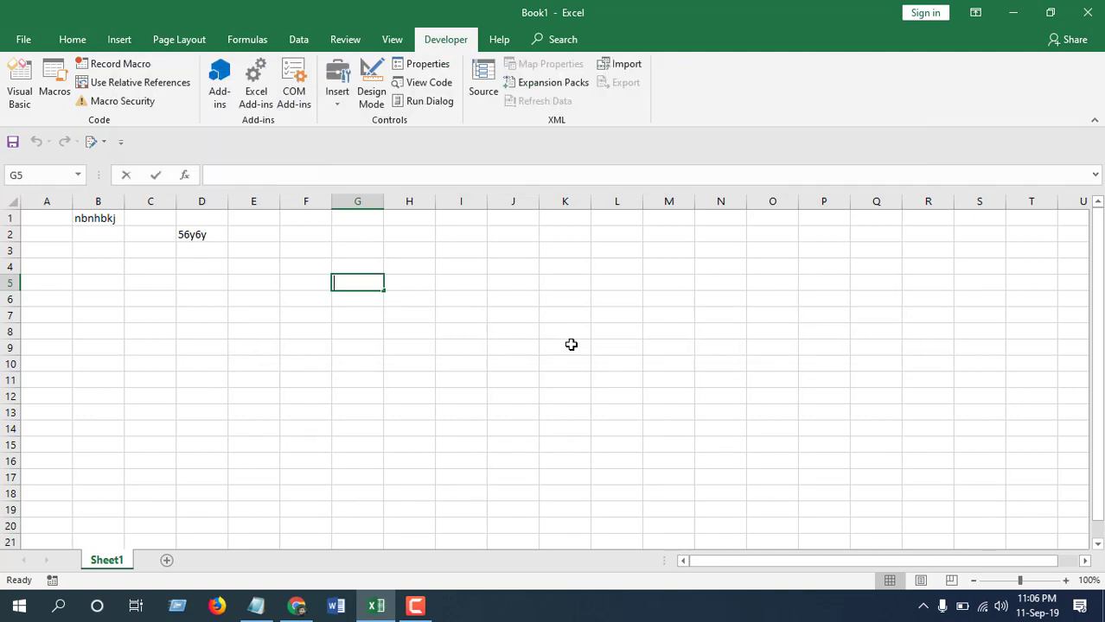
type("nvfjnfv")
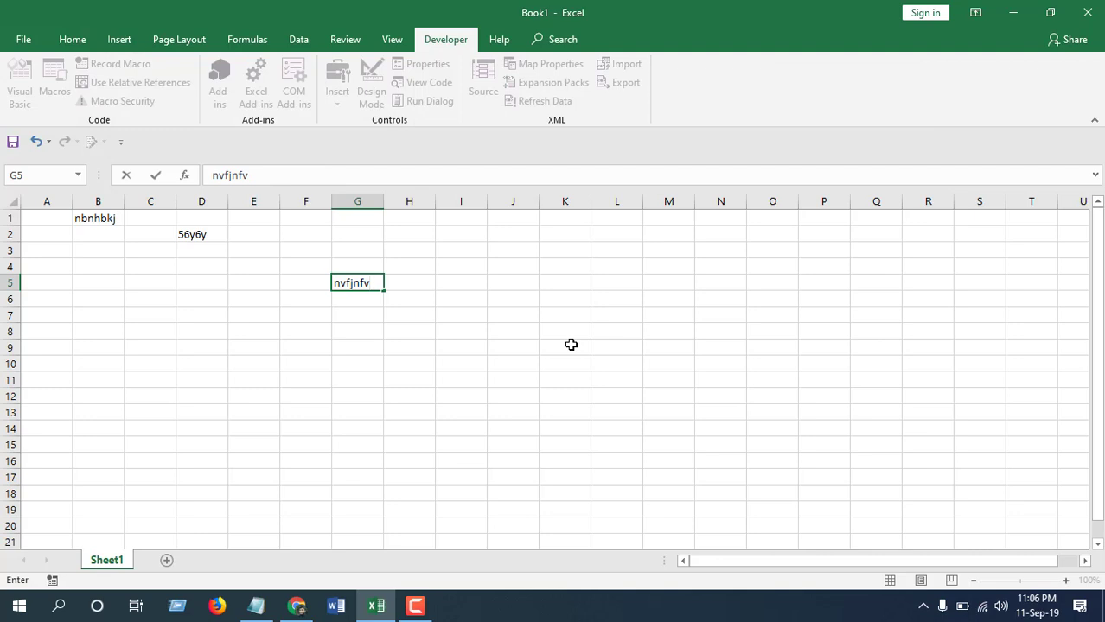